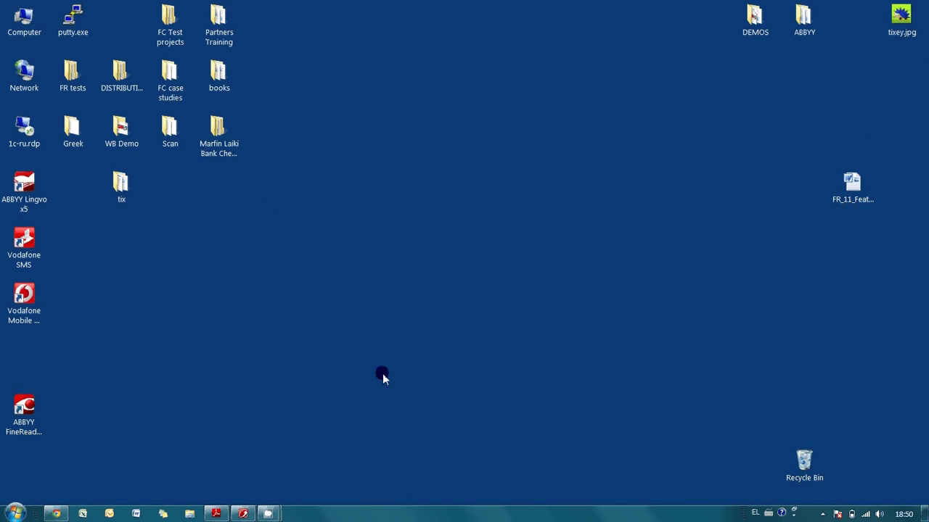
Open ABBYY Screenshot Reader and place it in front of the browser window showing the project2.jpg runtime error image.
click(242, 513)
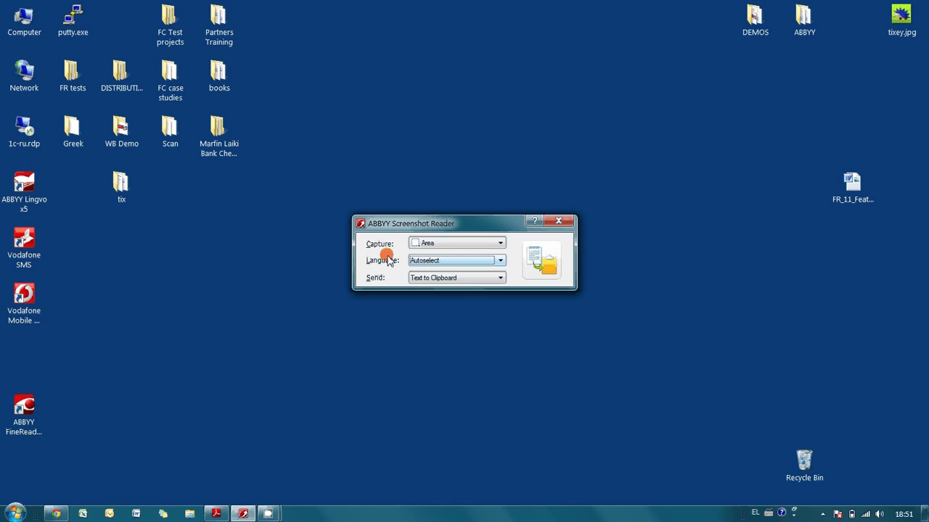
click(439, 279)
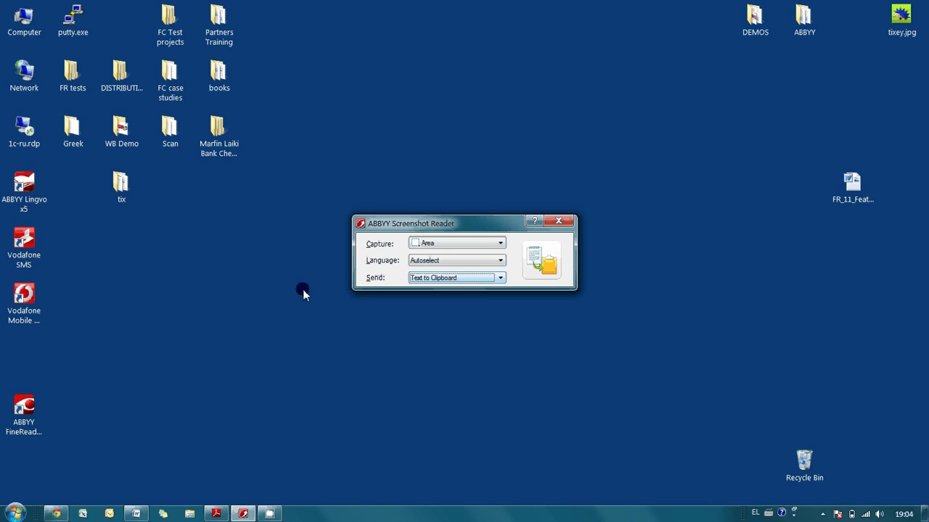
click(60, 513)
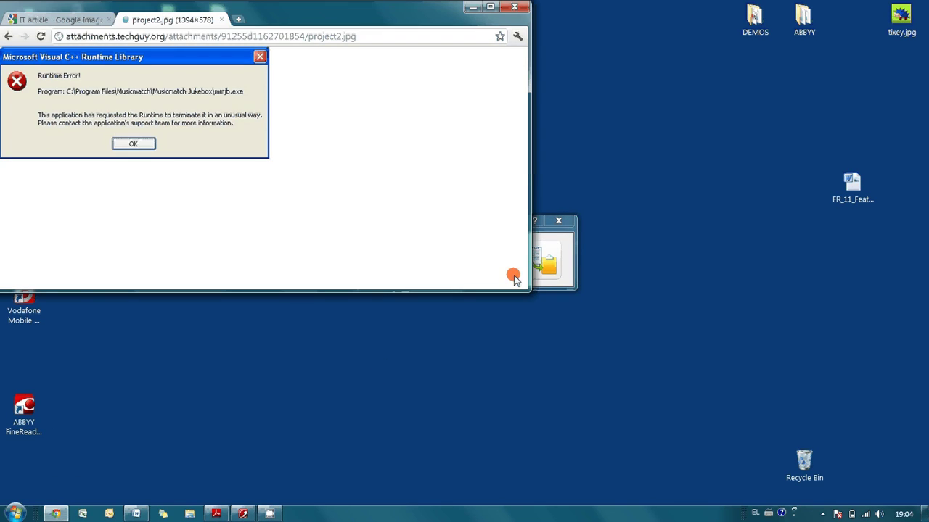
drag(508, 277, 569, 265)
click(569, 264)
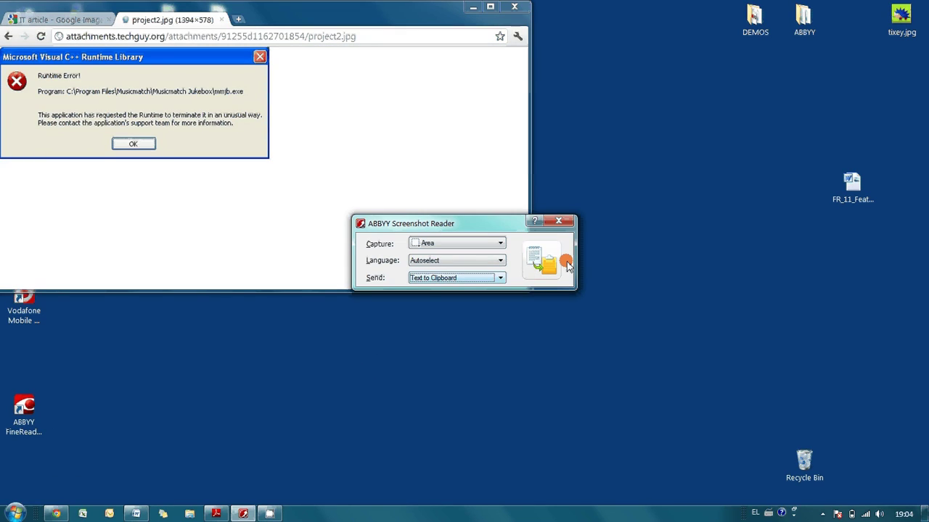
Configure the screenshot tool to capture a Window and send the Image to Clipboard.
click(489, 245)
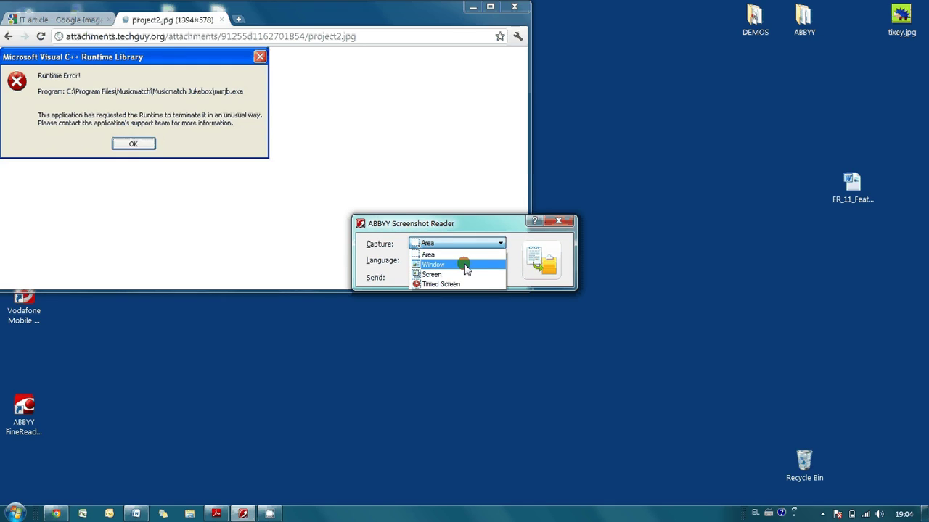
click(464, 264)
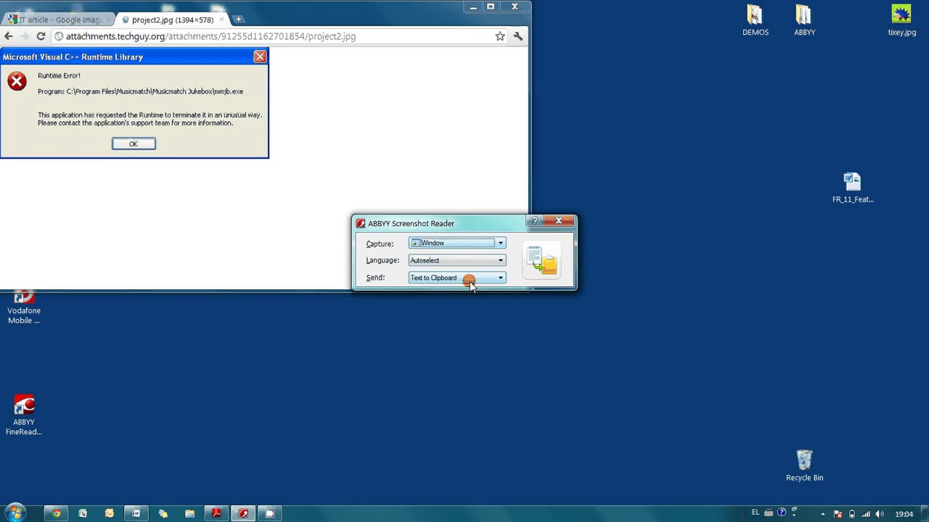
click(473, 280)
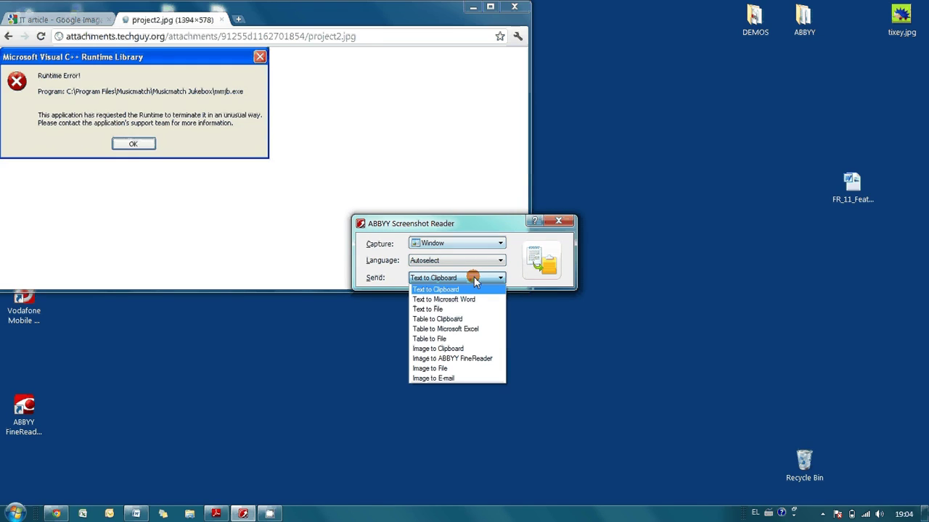
click(461, 349)
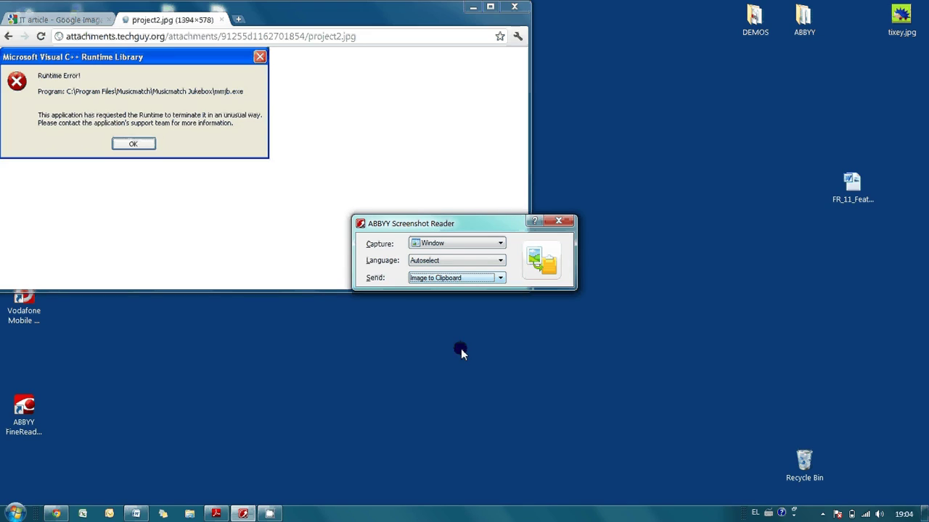
Capture the entire browser window, including its tabs and address bar, as an image to the clipboard.
click(542, 260)
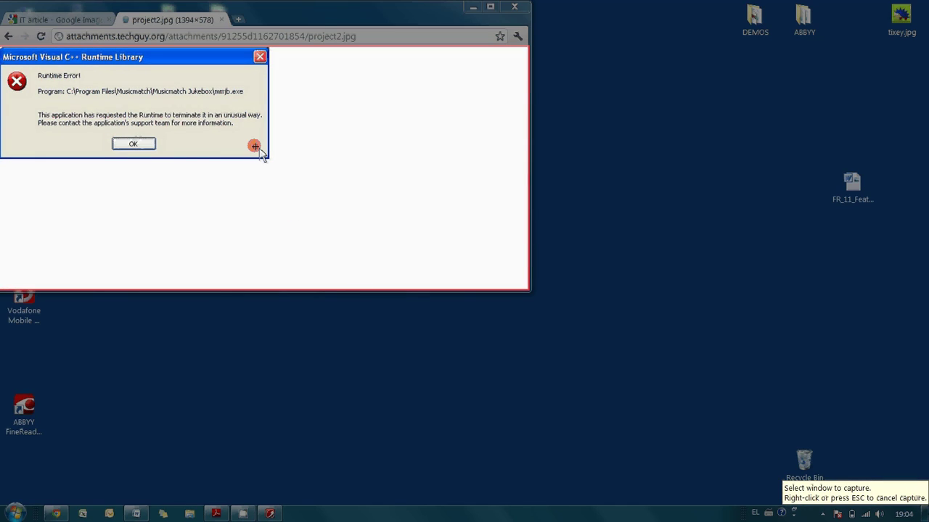
click(207, 35)
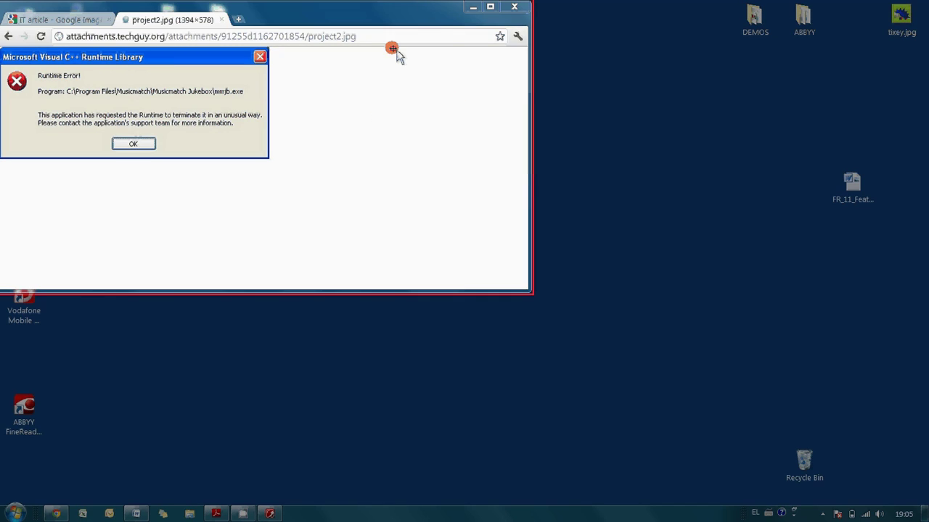
click(444, 23)
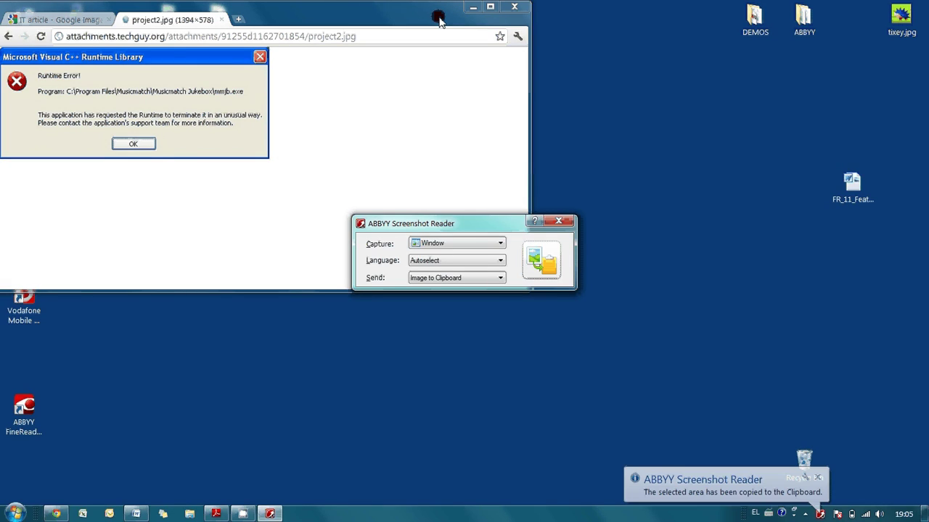
click(741, 483)
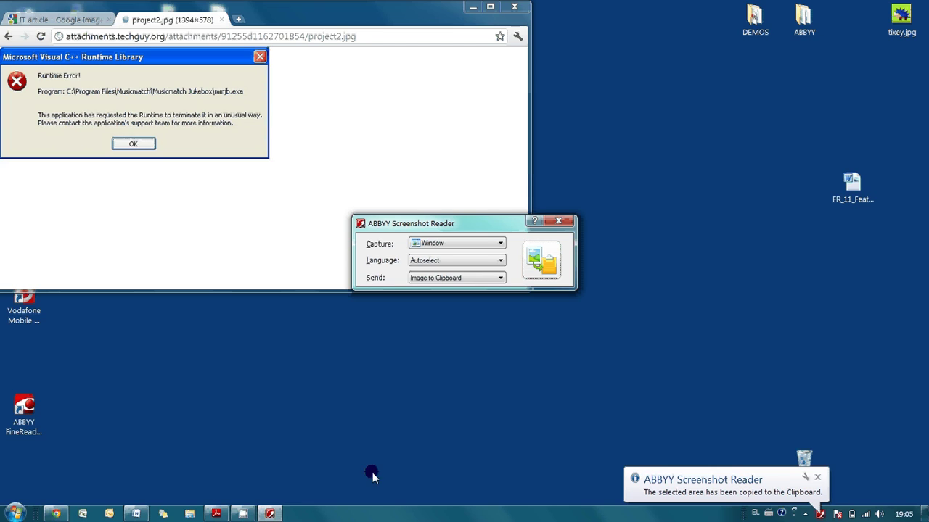
Switch to Microsoft Word and paste the captured browser window image into the blank document.
click(136, 514)
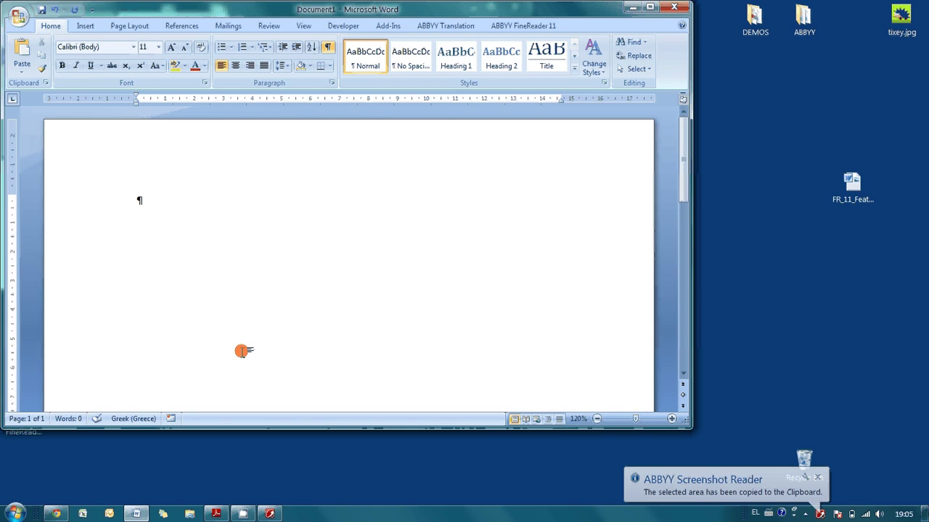
right_click(210, 219)
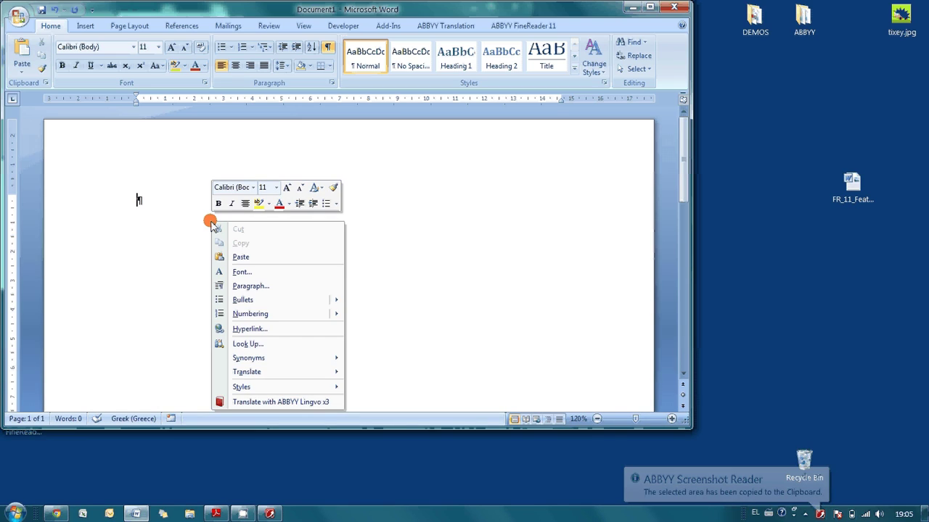
click(266, 256)
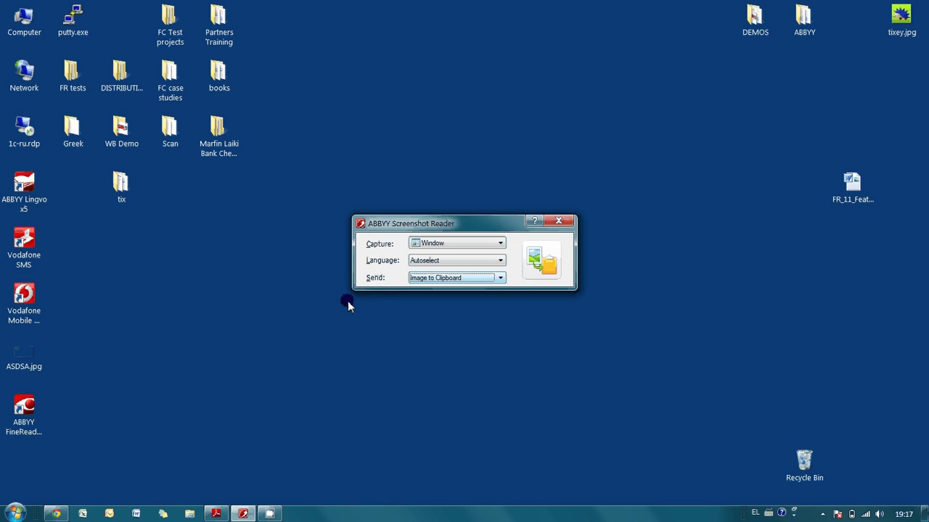
Configure ABBYY Screenshot Reader to capture the whole Screen and send the Image to File.
click(454, 242)
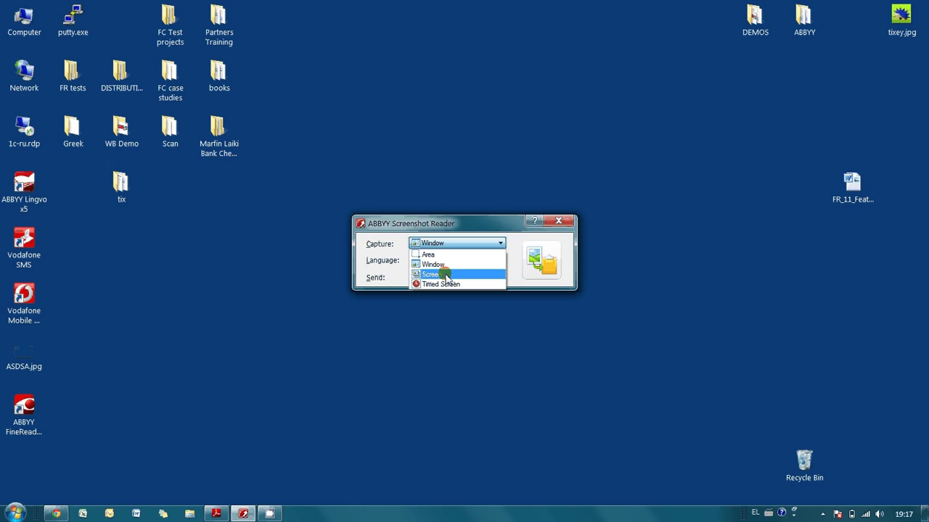
click(446, 274)
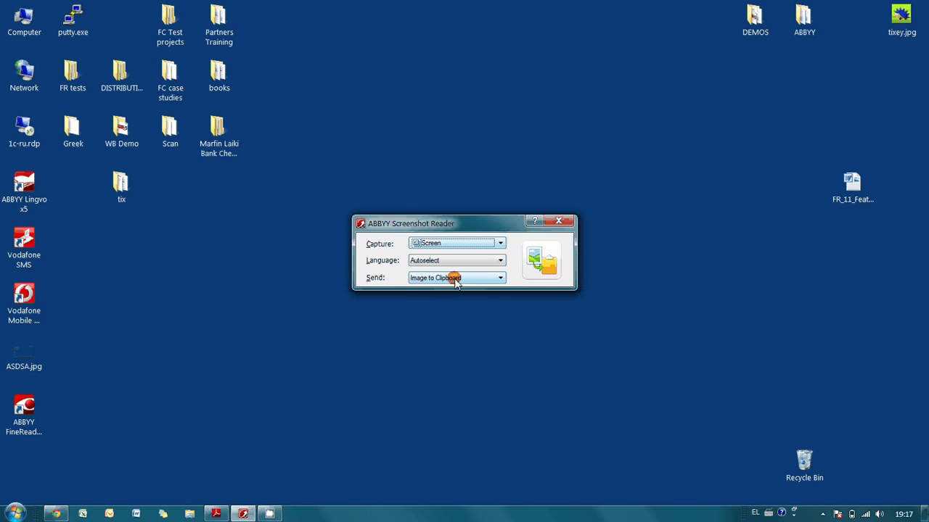
click(451, 279)
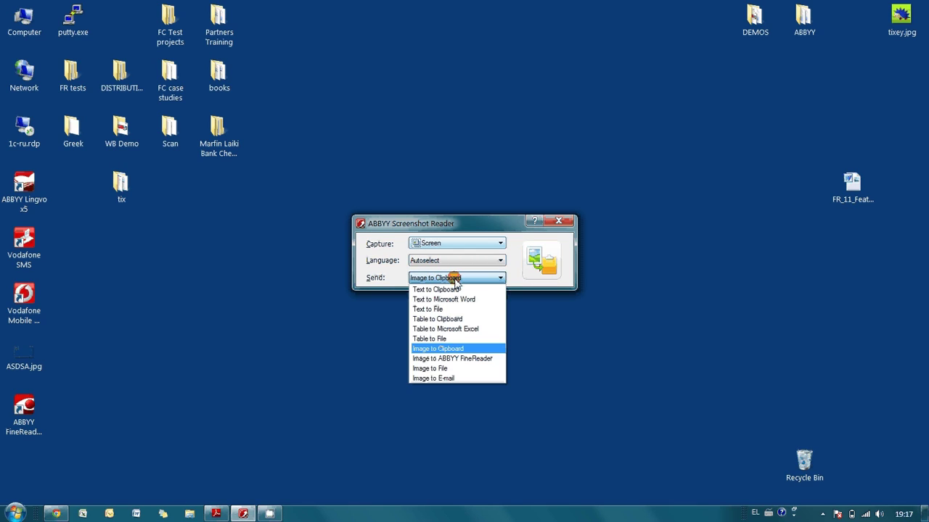
click(441, 368)
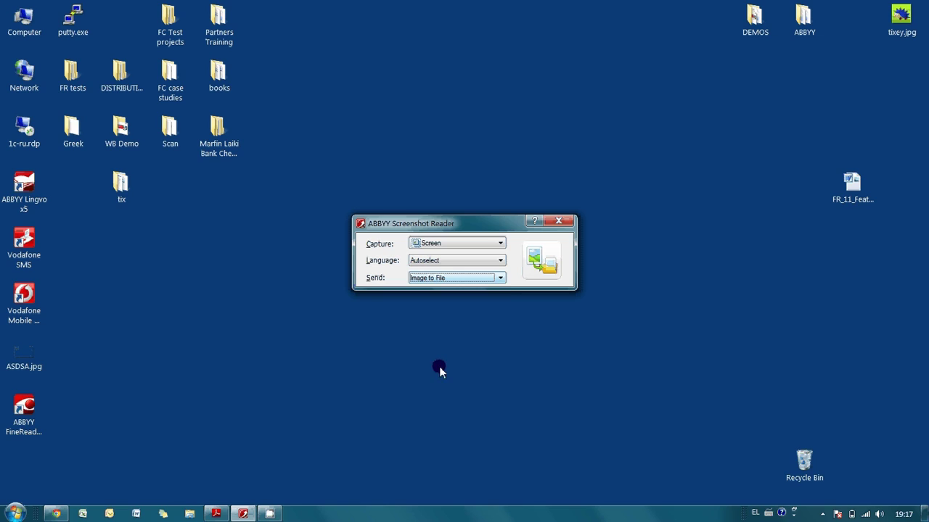
Capture the screen, save it to the Desktop as ZXCZC in JPEG, Color format, and open the saved image.
click(533, 269)
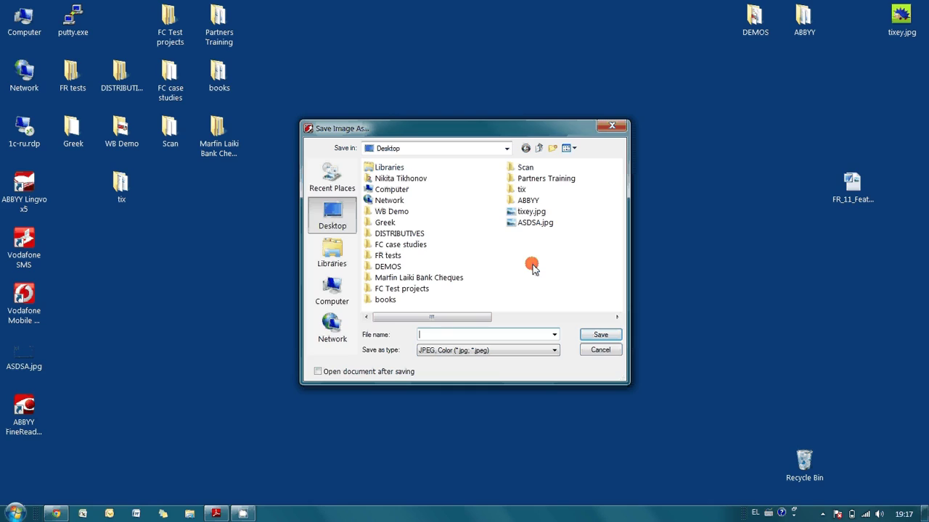
text(ZXCZC)
click(497, 350)
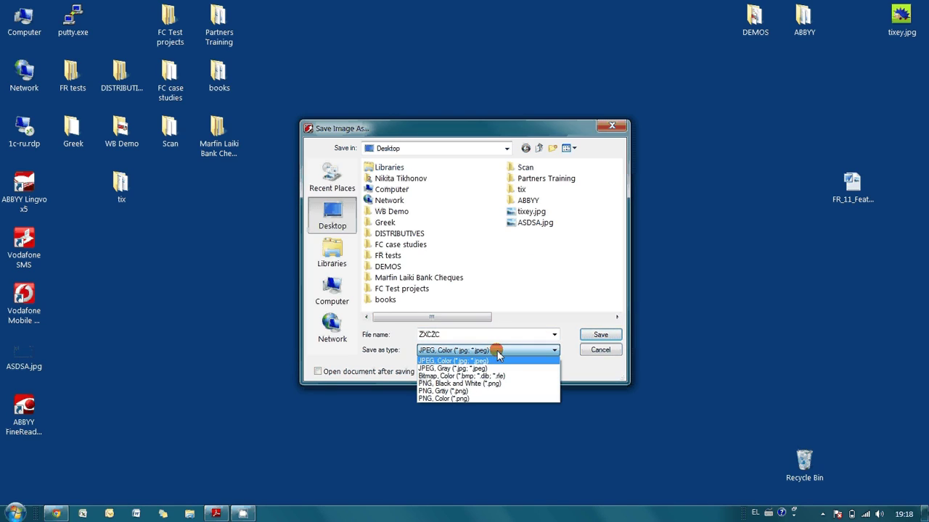
click(458, 360)
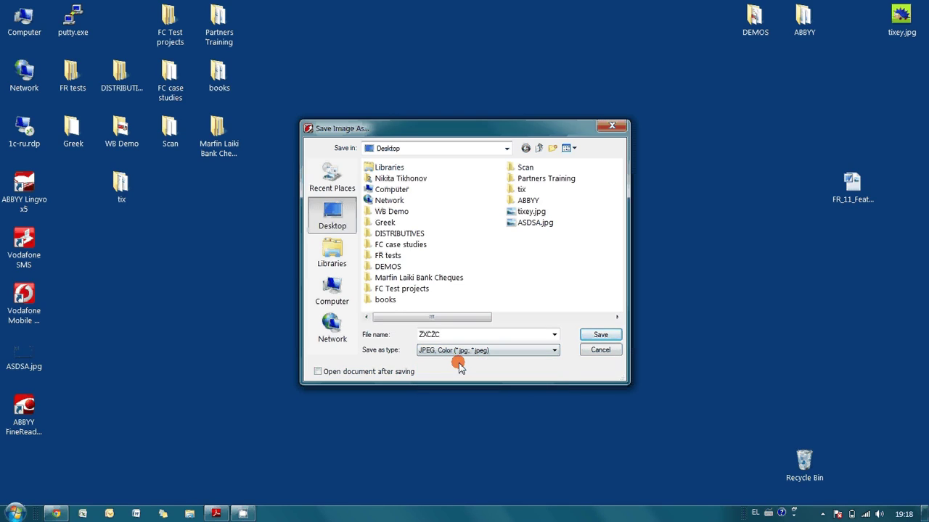
click(591, 335)
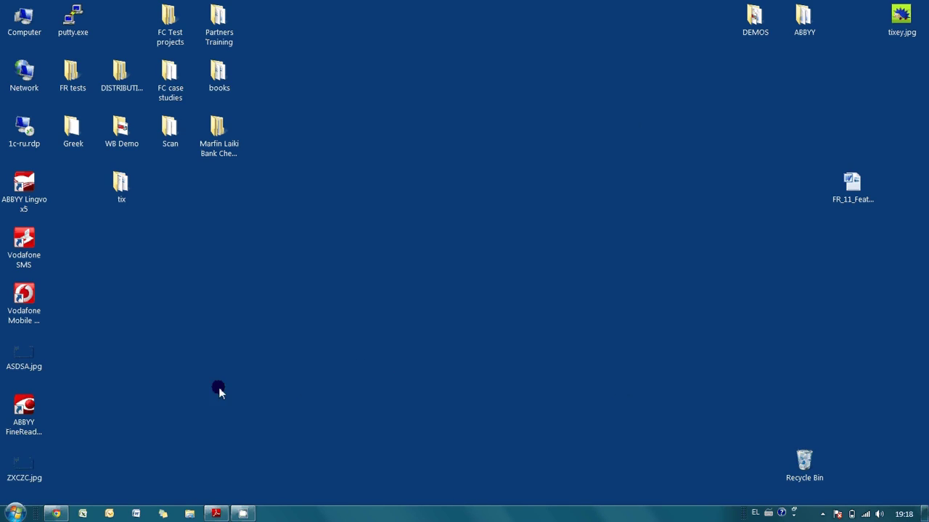
double_click(10, 468)
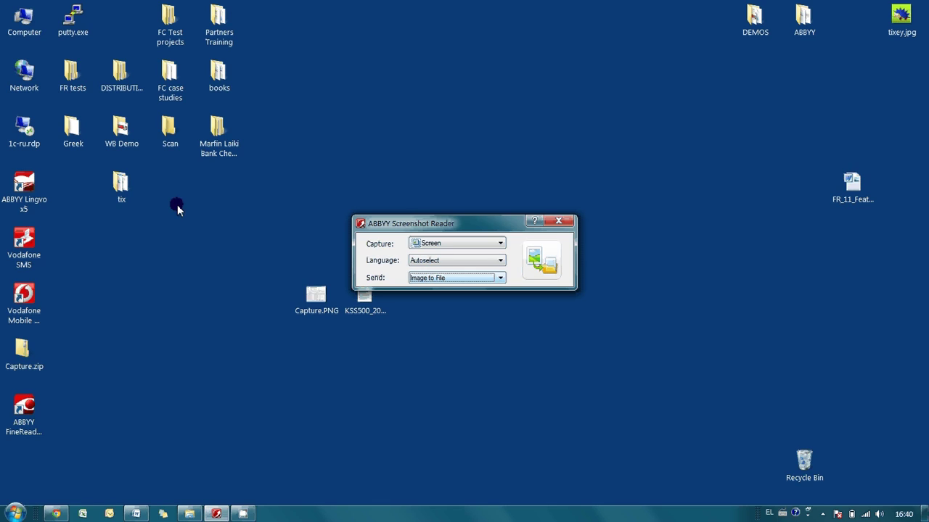
Bring up the browser's runtime error image and set Screenshot Reader to capture an Area and send Text to Clipboard.
click(56, 514)
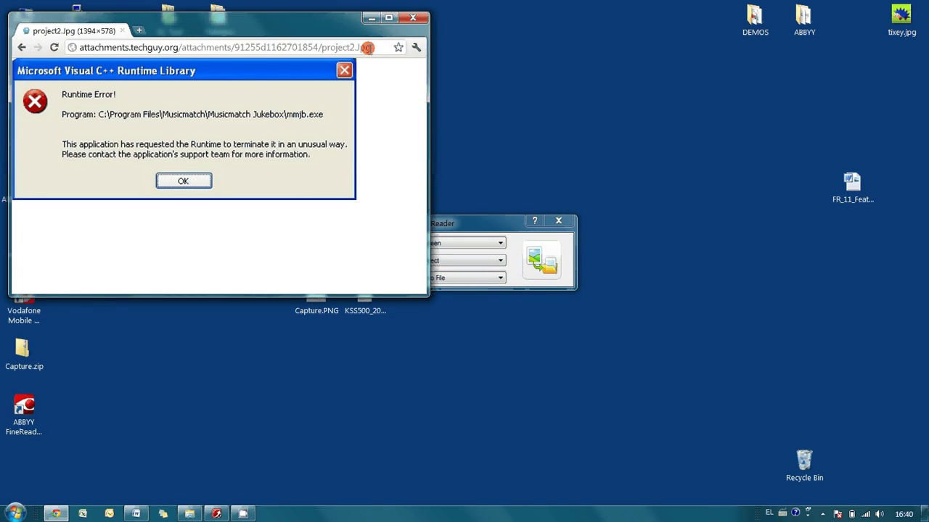
click(461, 225)
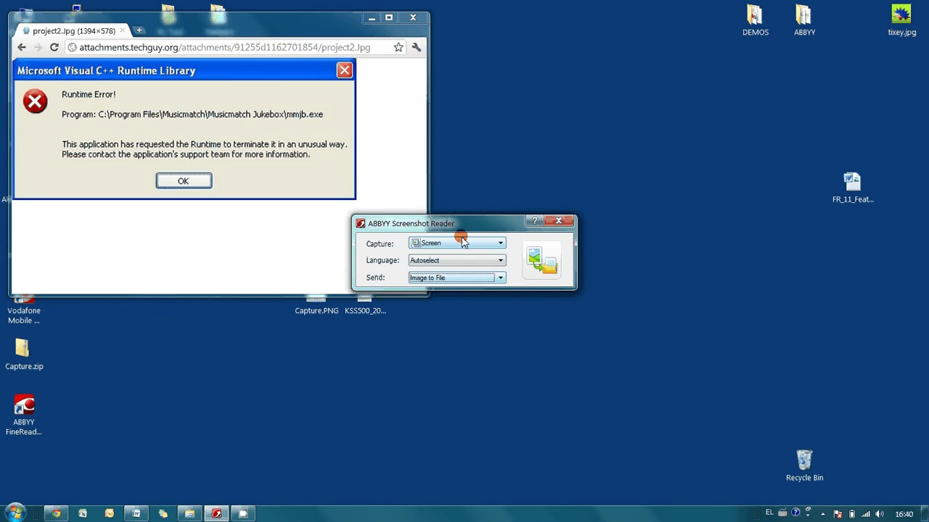
click(461, 243)
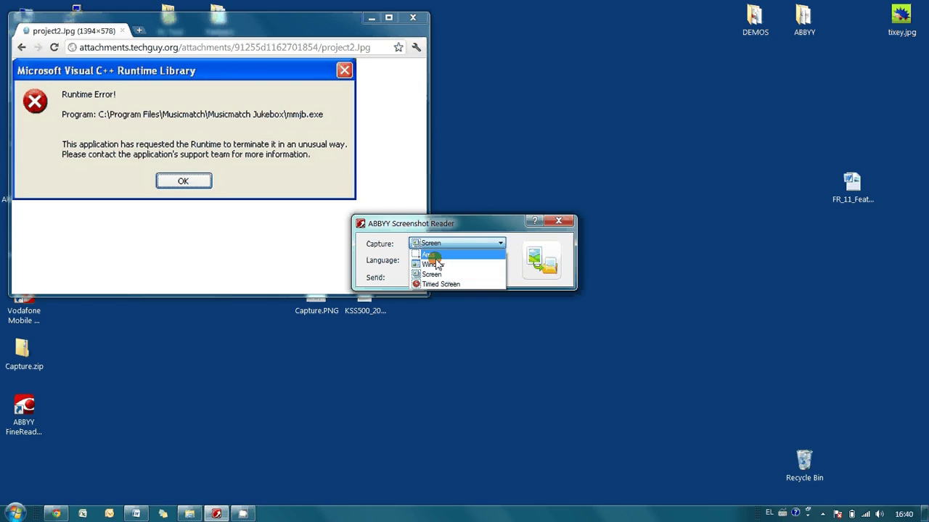
click(429, 255)
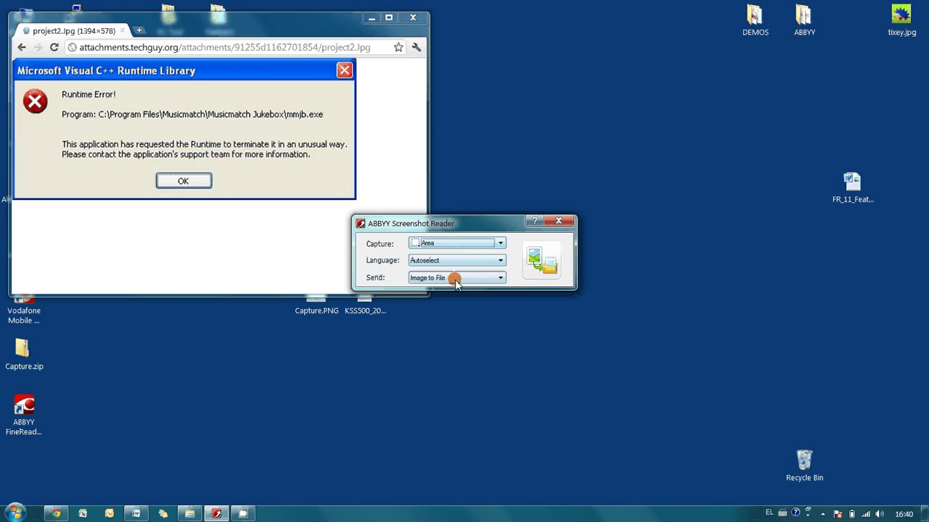
click(455, 279)
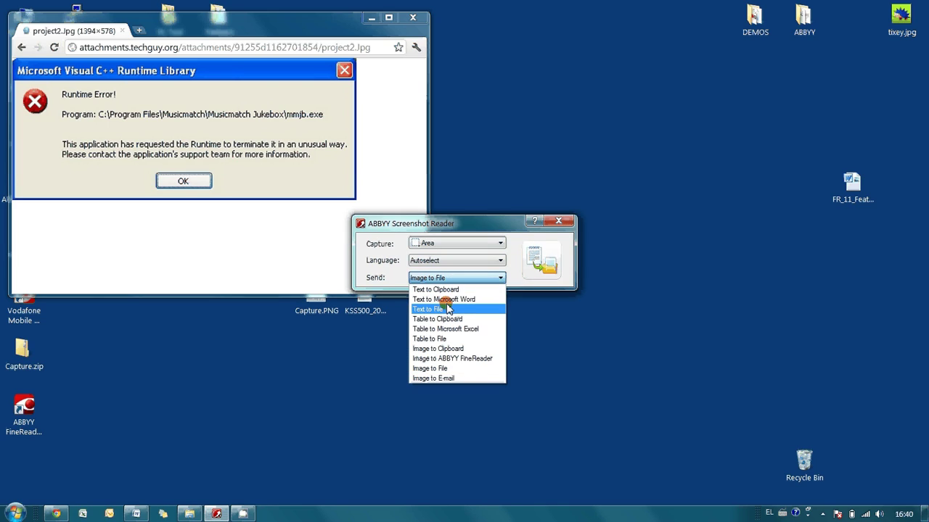
click(447, 290)
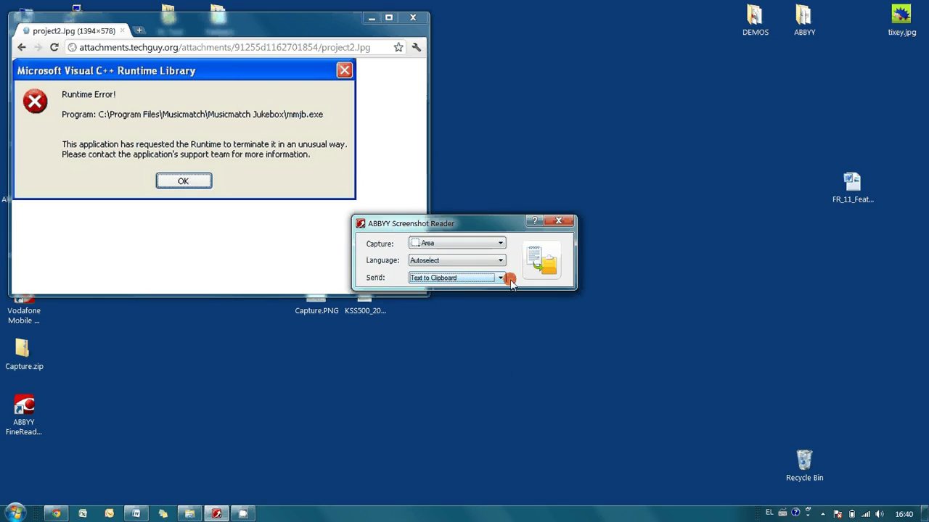
Capture the text of the runtime error message with a selection area of about 491 × 131 pixels.
click(549, 266)
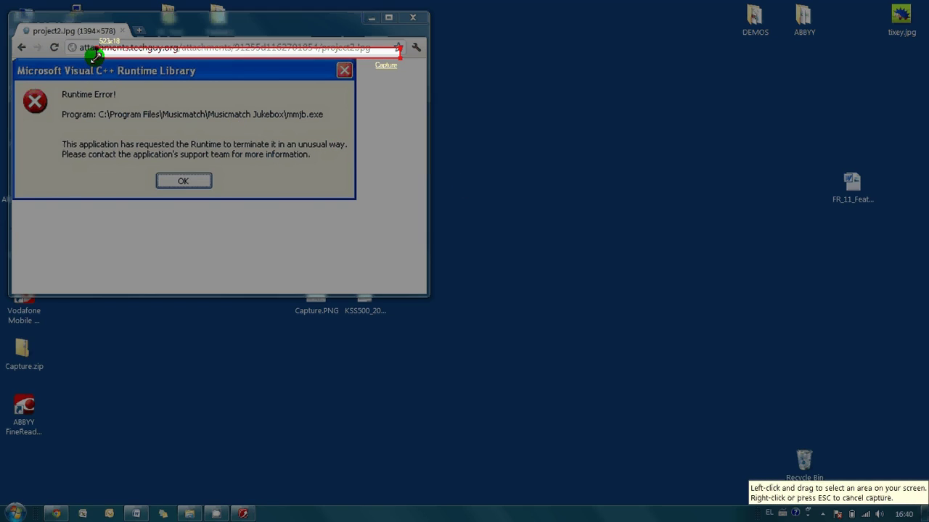
drag(95, 57, 59, 161)
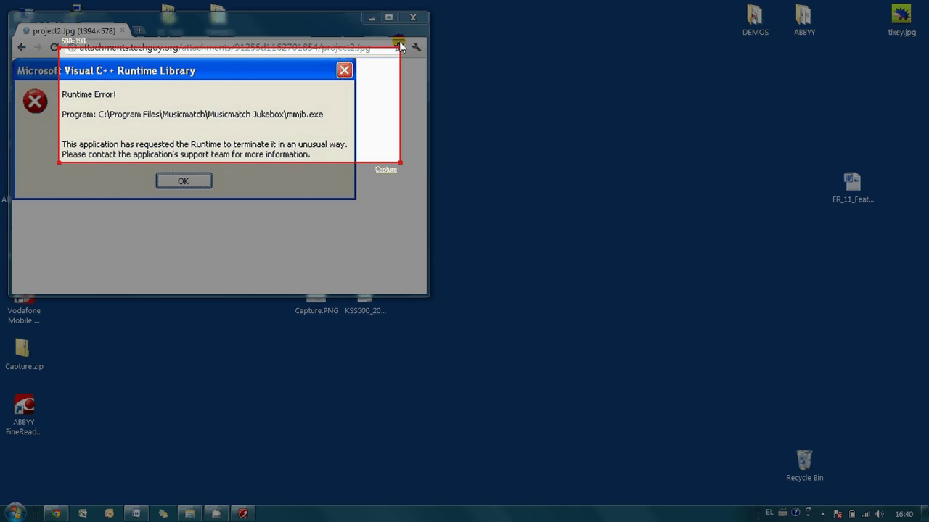
drag(400, 47, 343, 87)
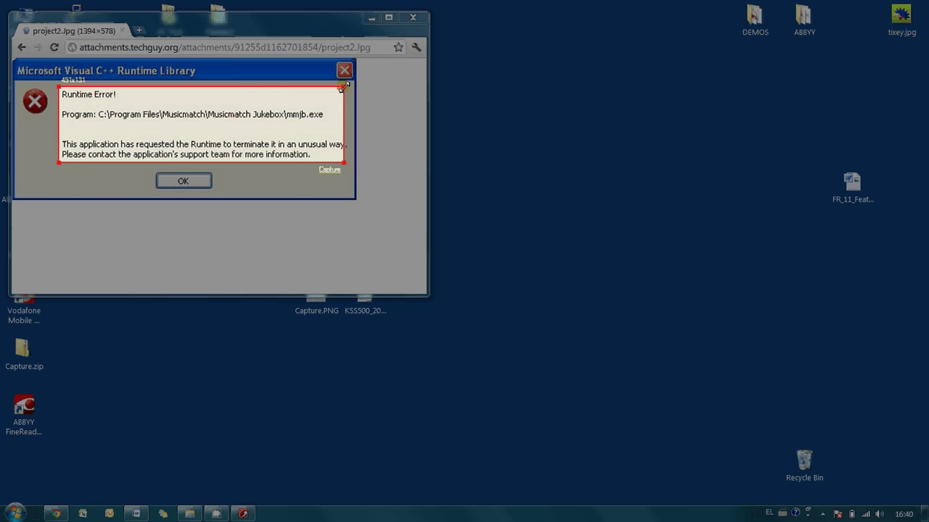
click(328, 169)
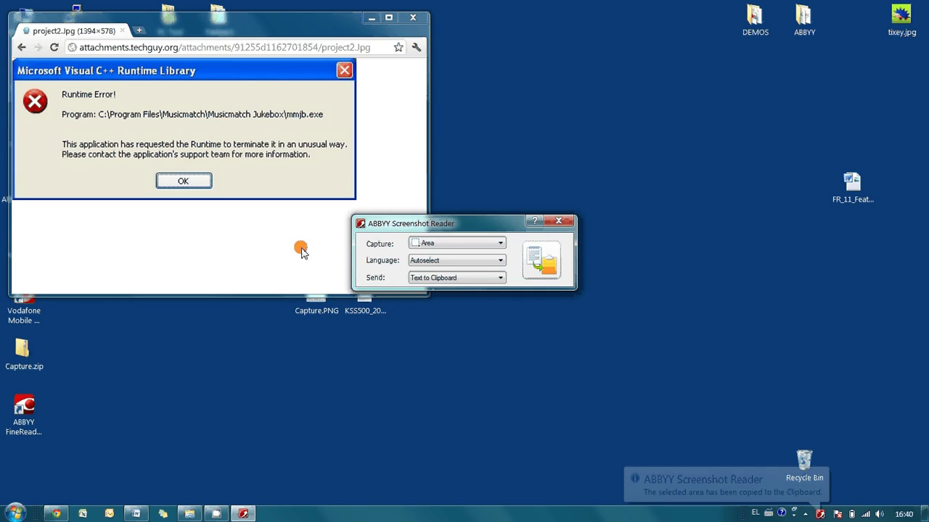
Switch to the blank Microsoft Word document and paste the captured runtime error text into it.
click(137, 514)
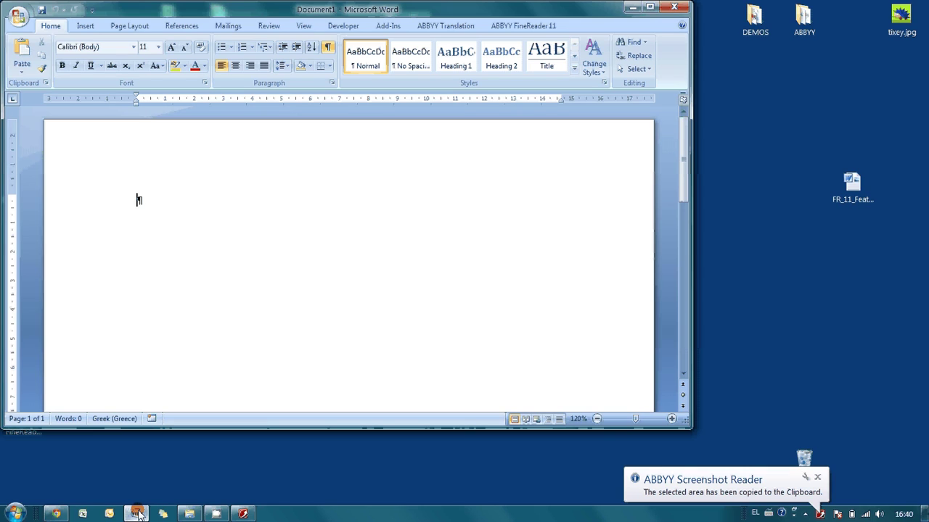
right_click(168, 249)
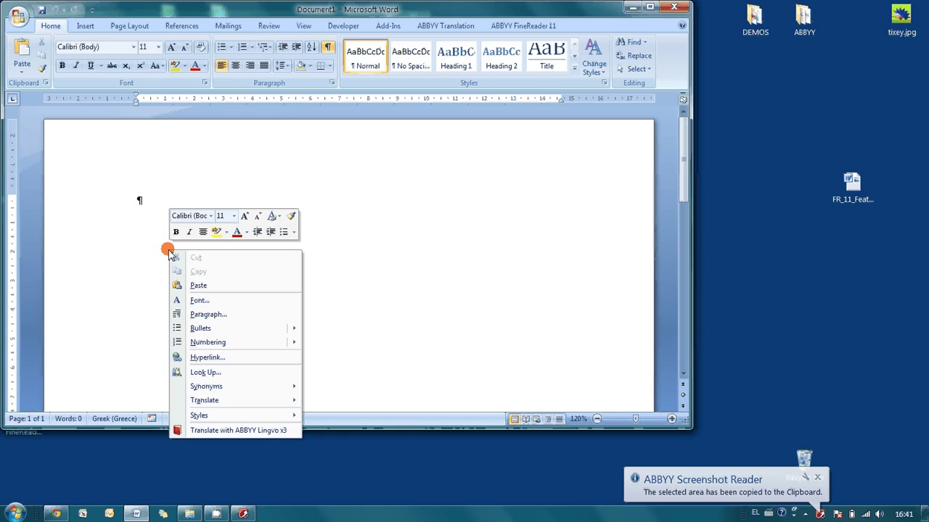
click(198, 287)
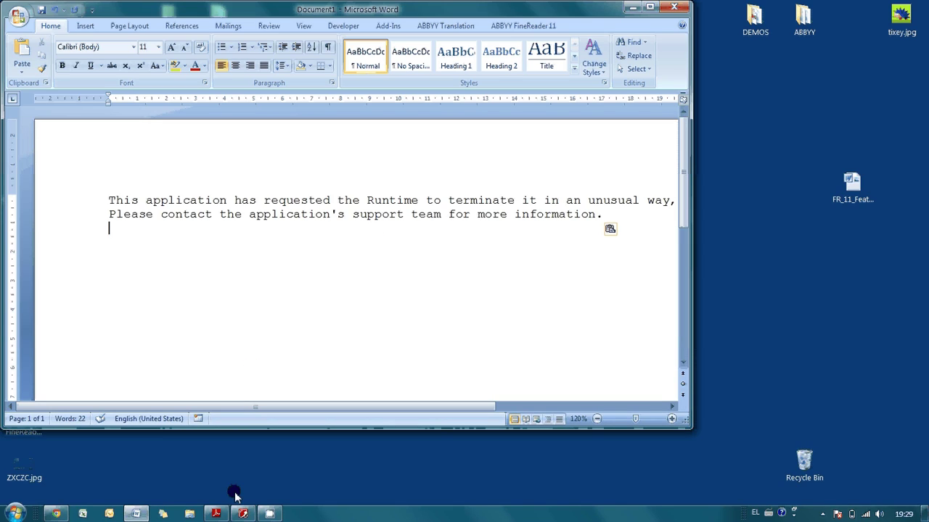
Bring up Screenshot Reader and set the recognition language to Autoselect and the output to Text to Microsoft Word.
click(242, 514)
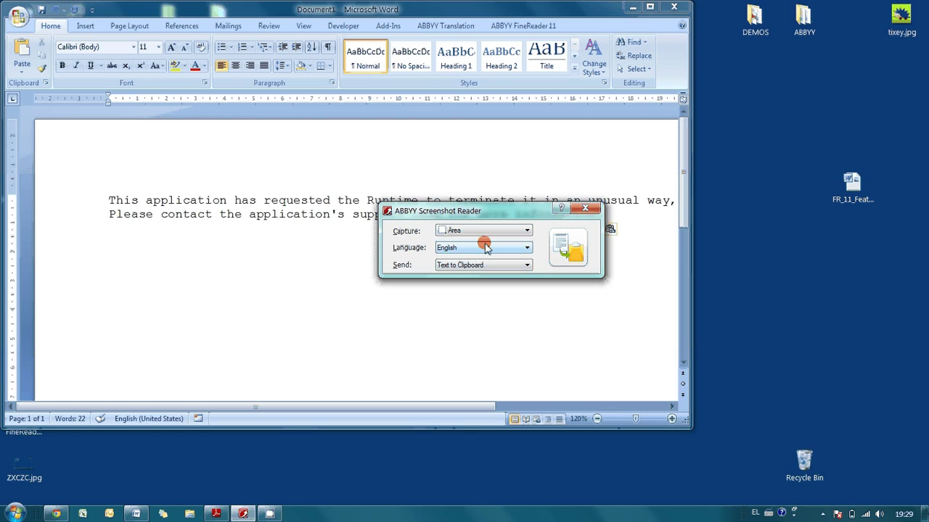
click(484, 248)
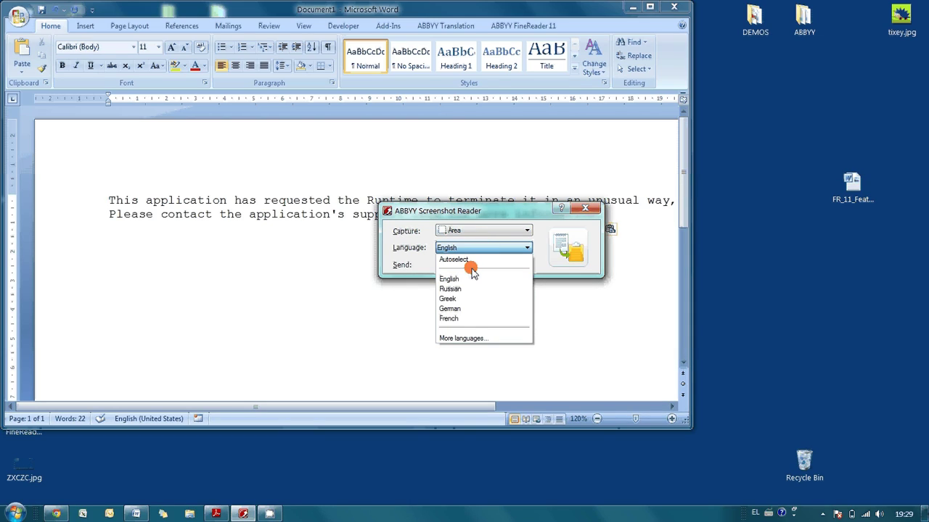
click(475, 259)
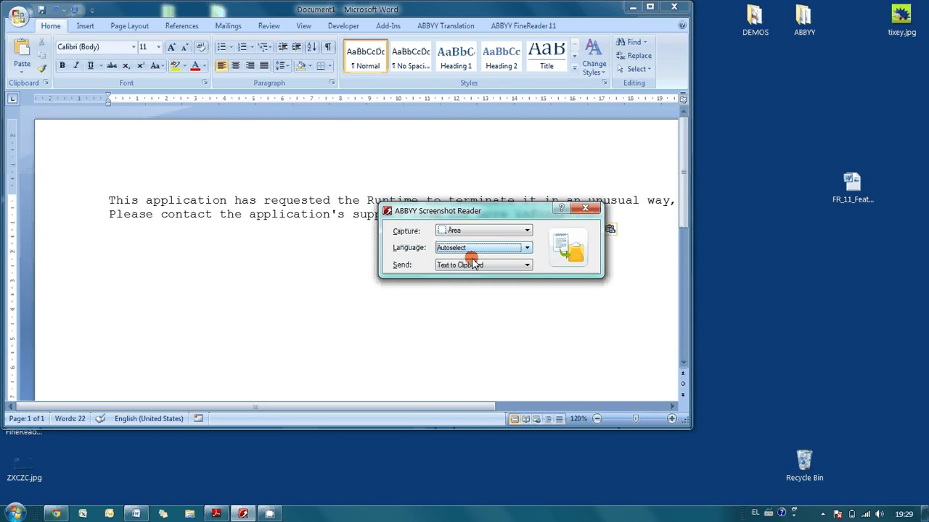
click(490, 265)
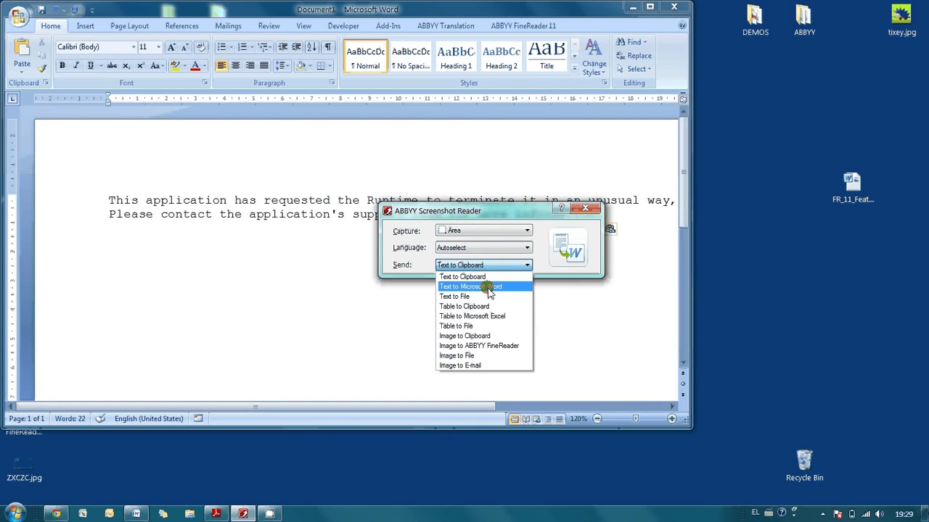
click(489, 287)
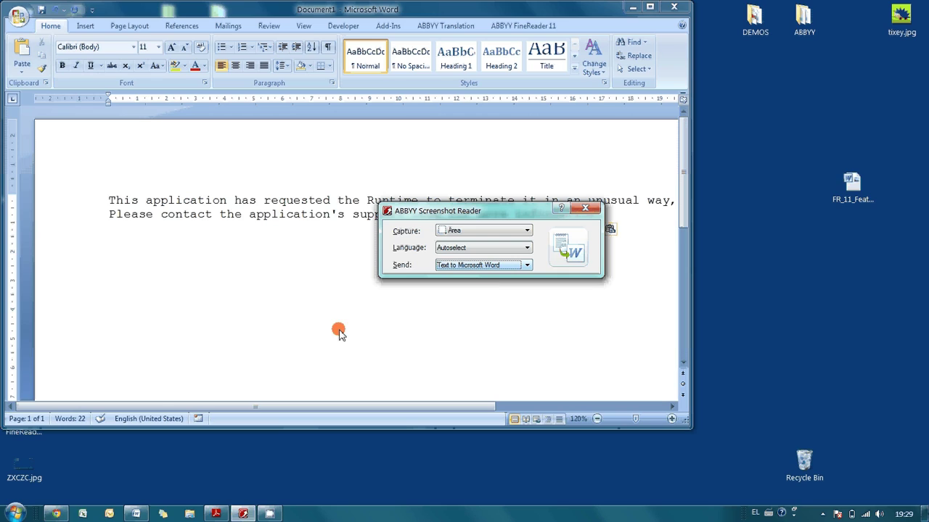
Switch to the browser's décor tips article, capture its text column to Word with a selection of about 363 × 703 pixels, and review the text.
click(58, 513)
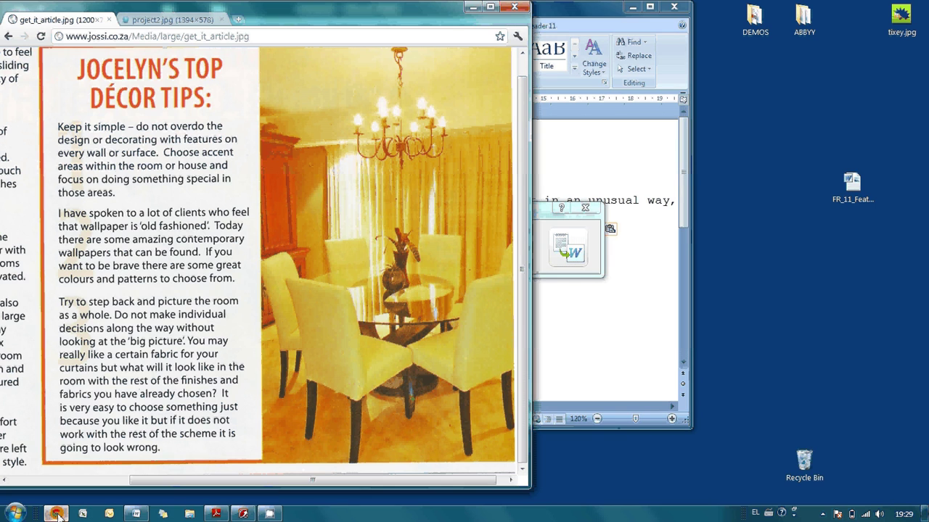
click(253, 36)
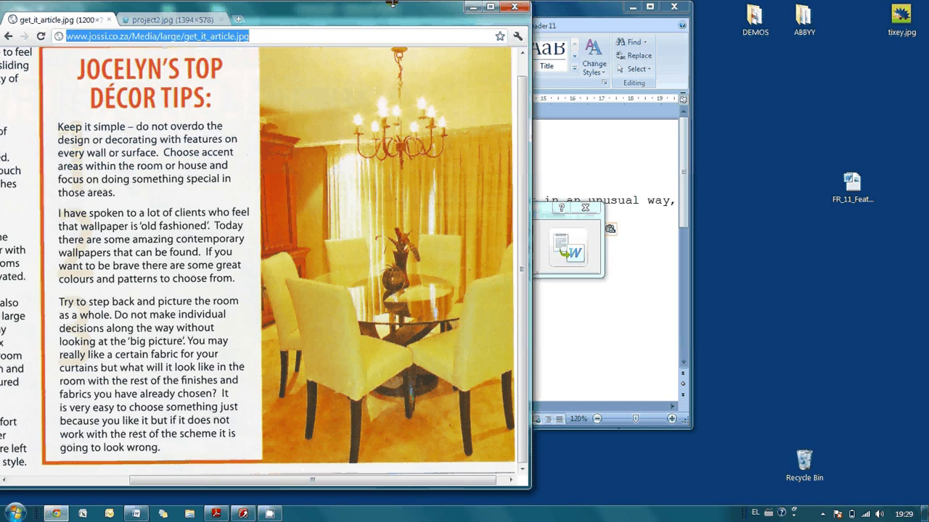
click(551, 218)
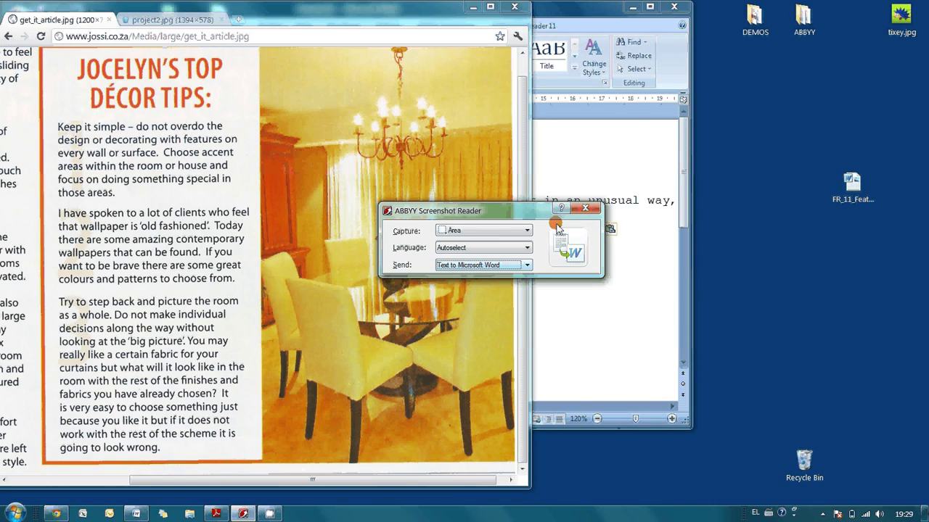
click(579, 250)
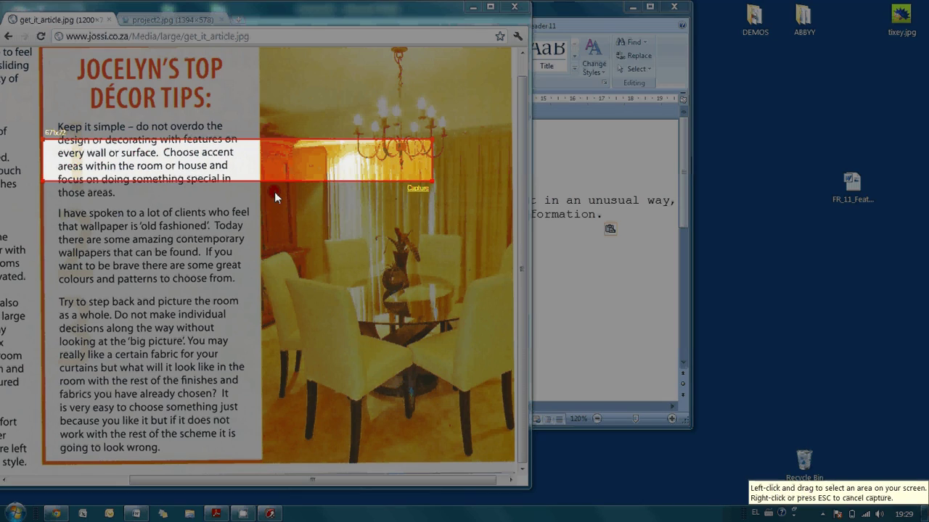
drag(122, 141, 126, 49)
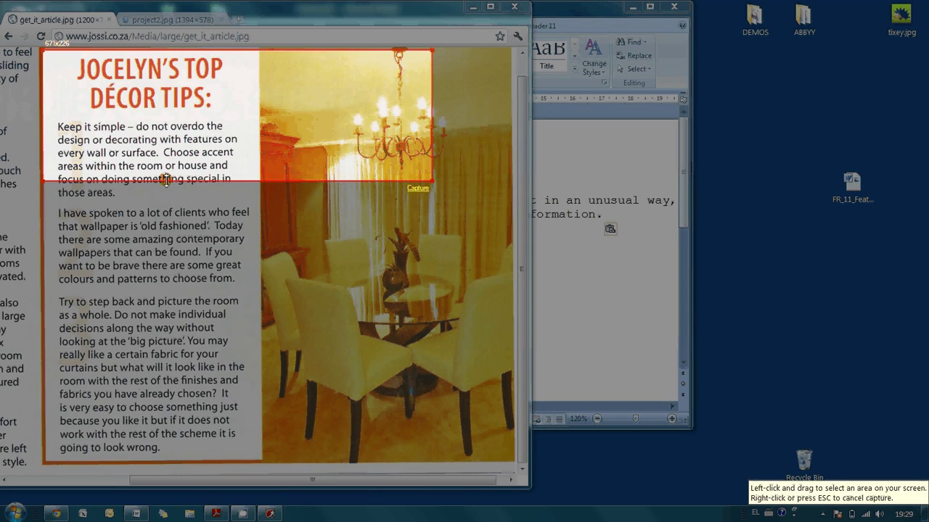
drag(166, 181, 187, 459)
drag(432, 243, 252, 242)
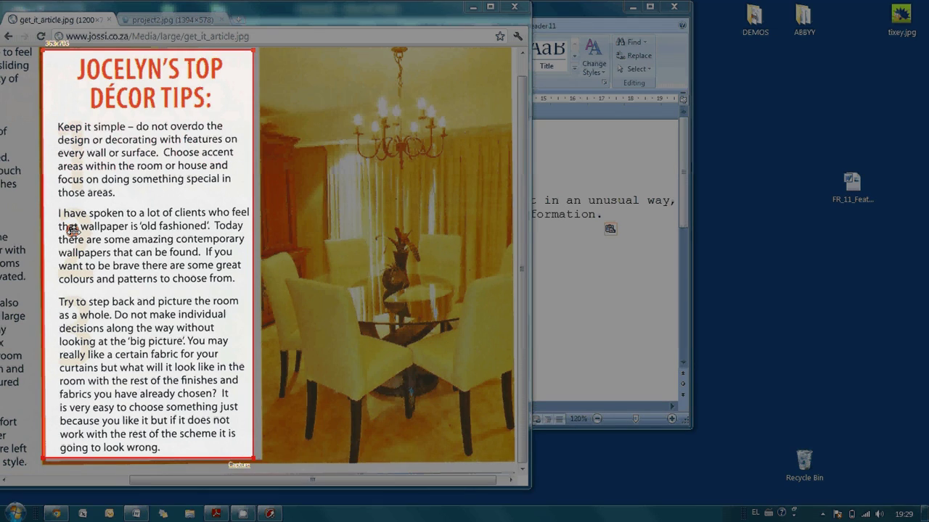
click(237, 463)
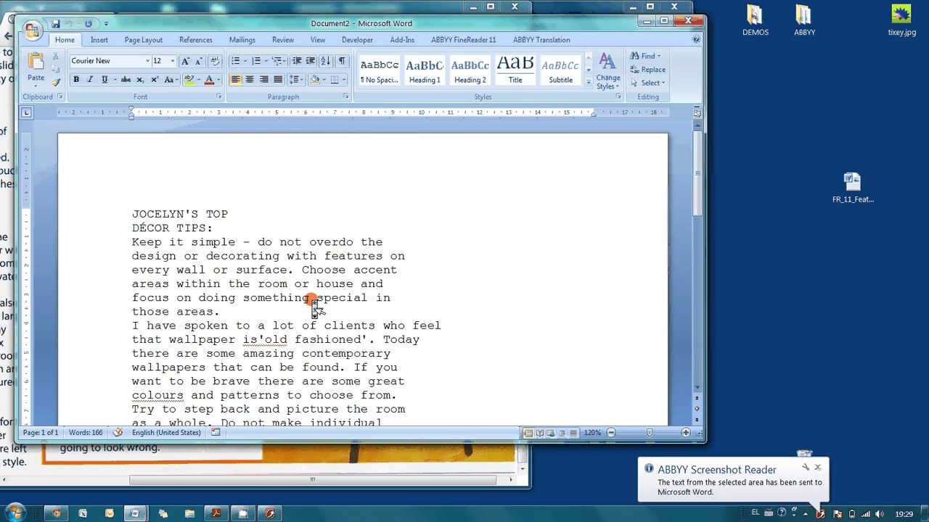
scroll(311, 299, down, 7)
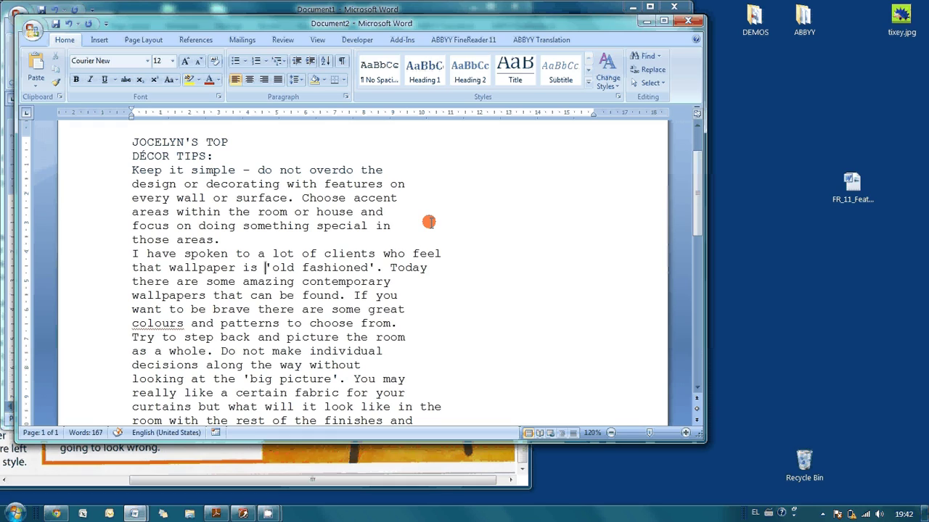
Open Screenshot Reader's full language list and manually specify Agul and Armenian (Grabar) as additional recognition languages.
click(243, 513)
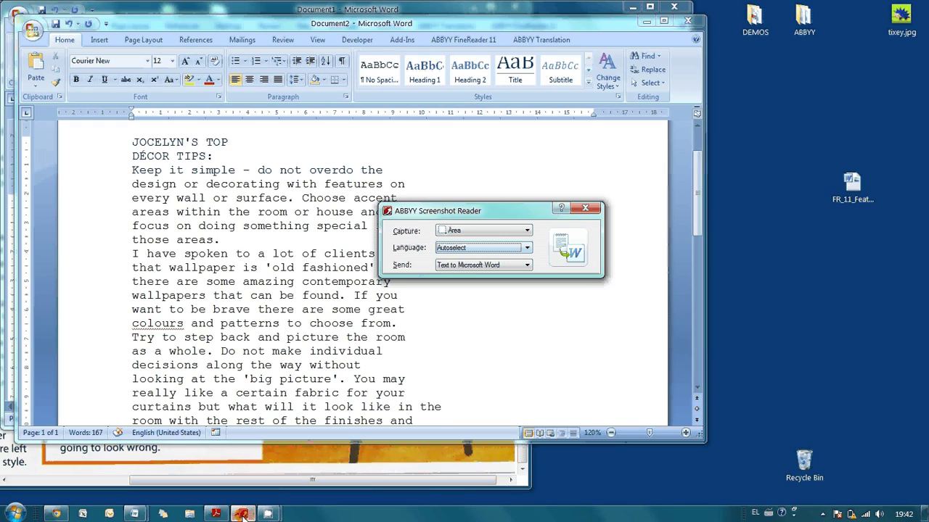
click(500, 247)
click(473, 339)
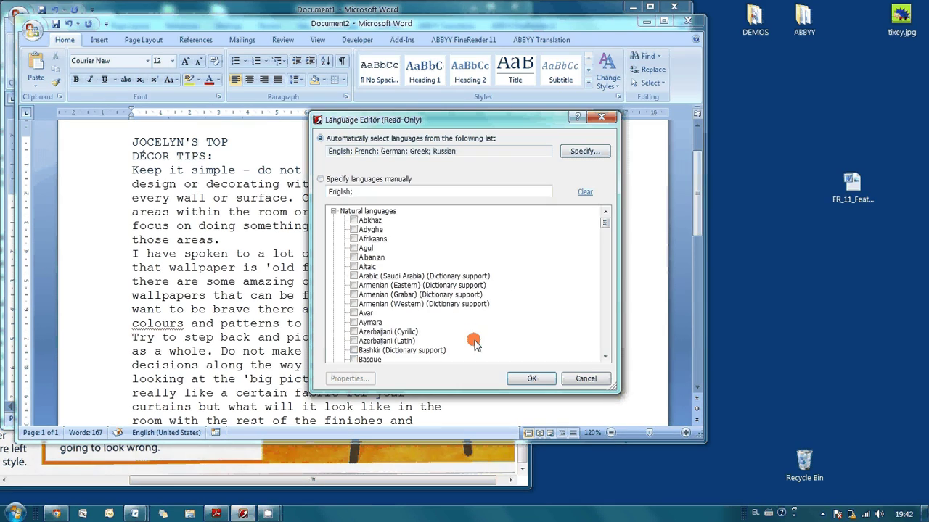
click(353, 248)
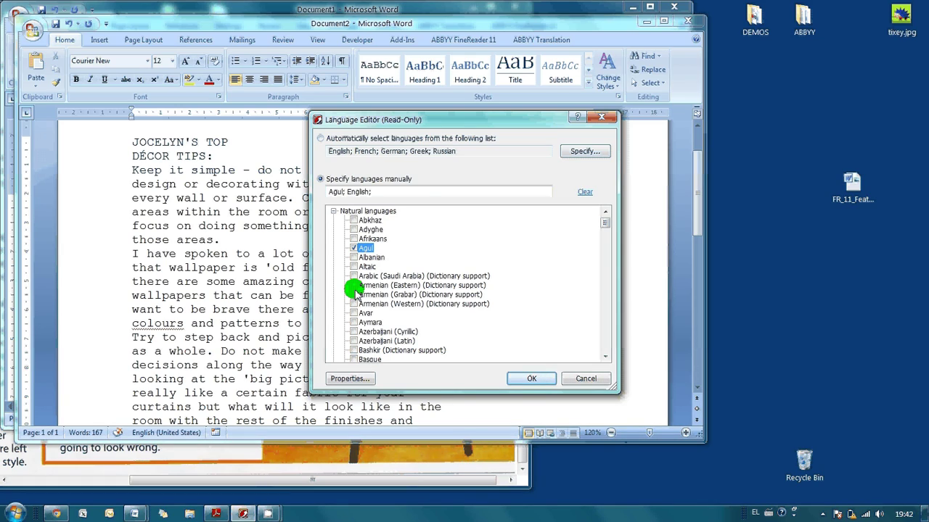
click(353, 295)
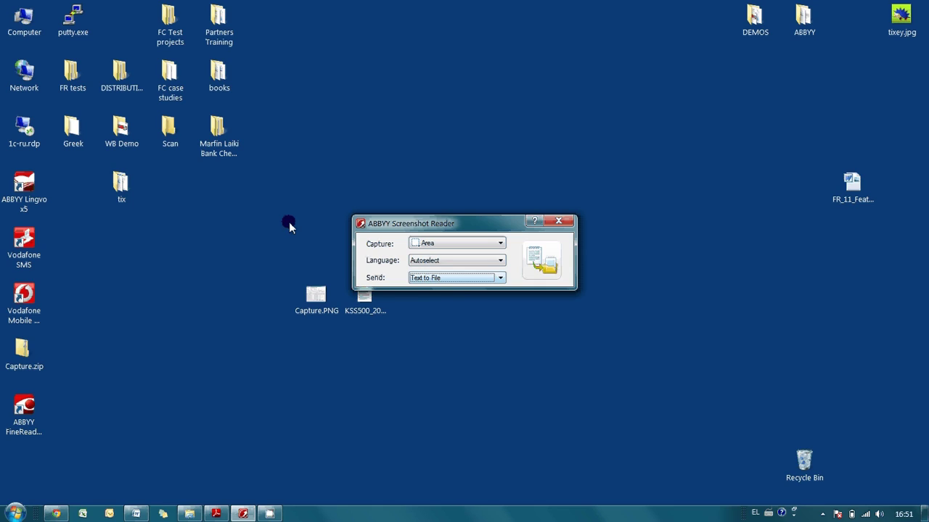
Switch to the invoice PDF in Adobe Reader, mark out its description and amount table, and clear the marking.
click(214, 513)
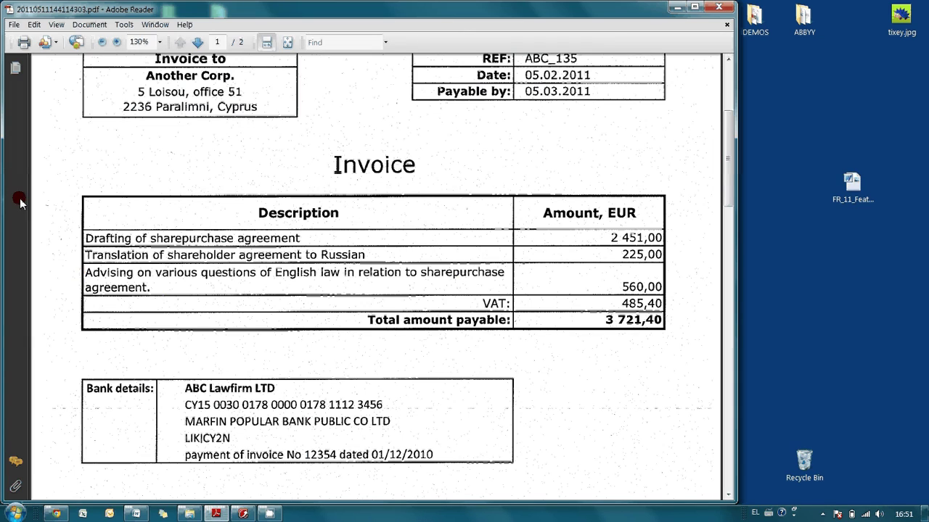
drag(76, 185, 678, 343)
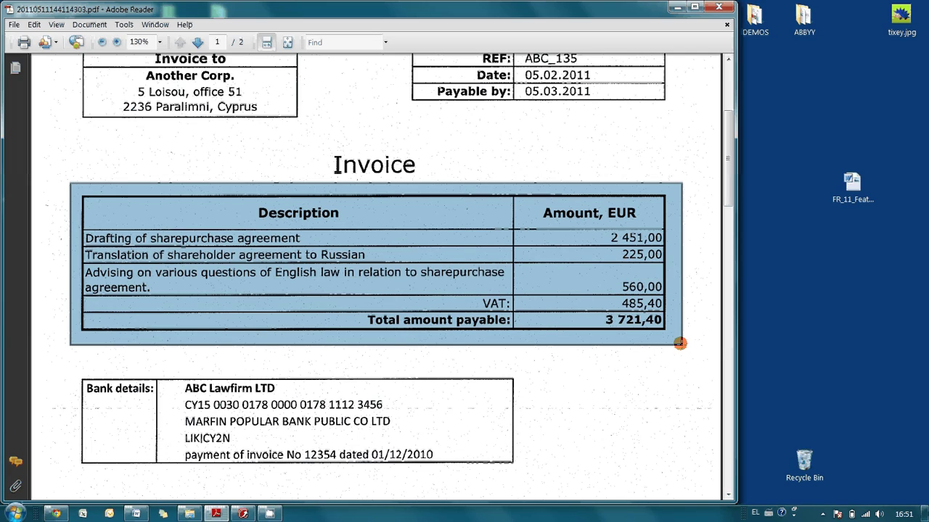
click(597, 264)
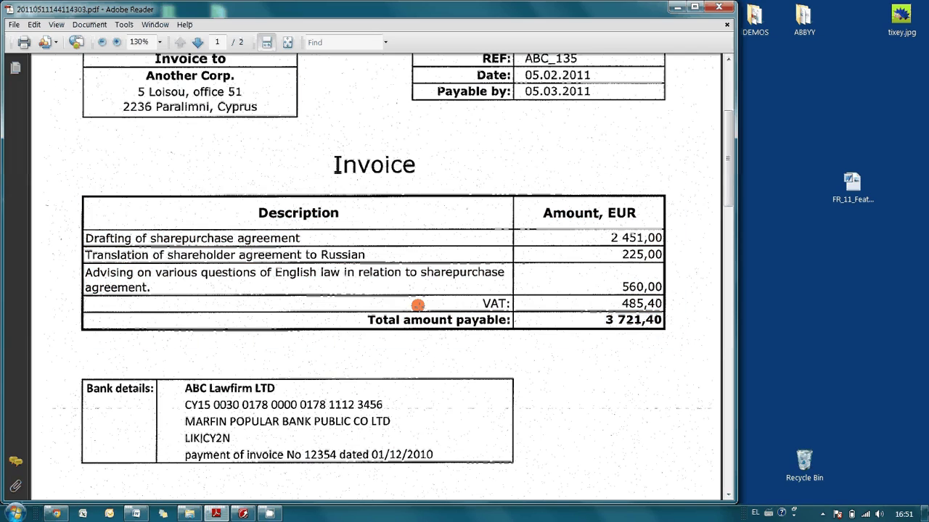
Set Screenshot Reader to send Table to Microsoft Excel and capture the invoice table with a selection of about 1023 × 251 pixels.
click(244, 513)
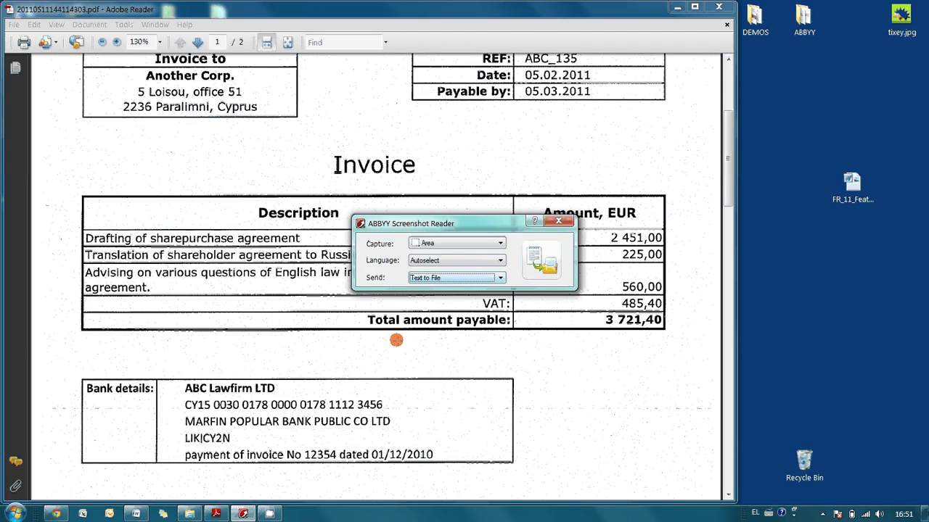
click(448, 278)
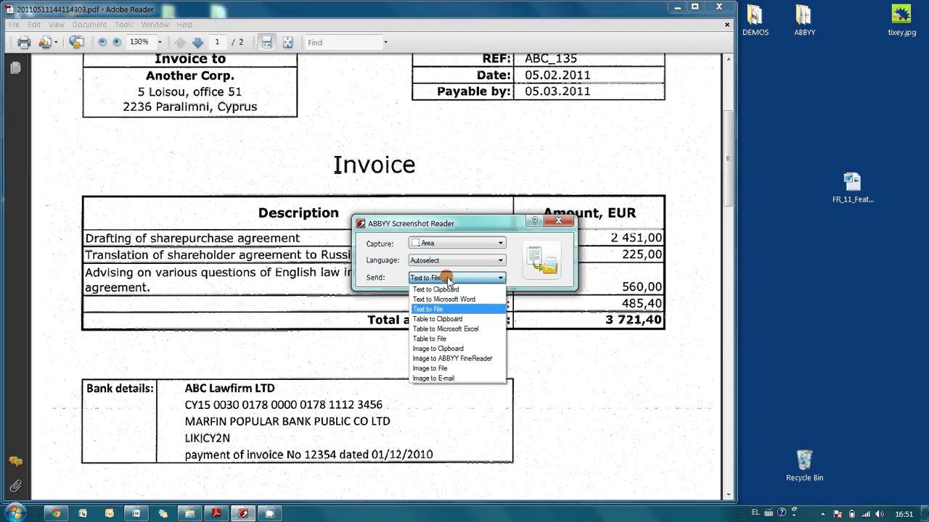
click(446, 329)
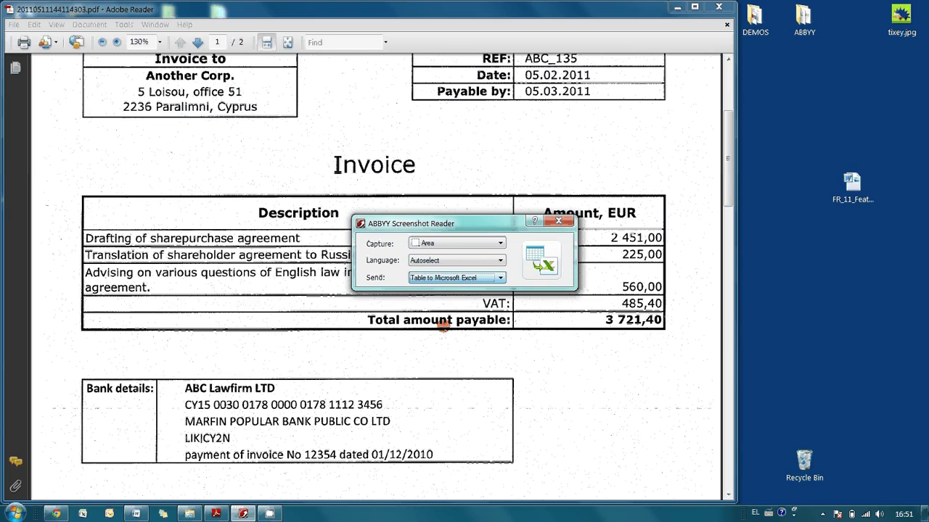
click(547, 255)
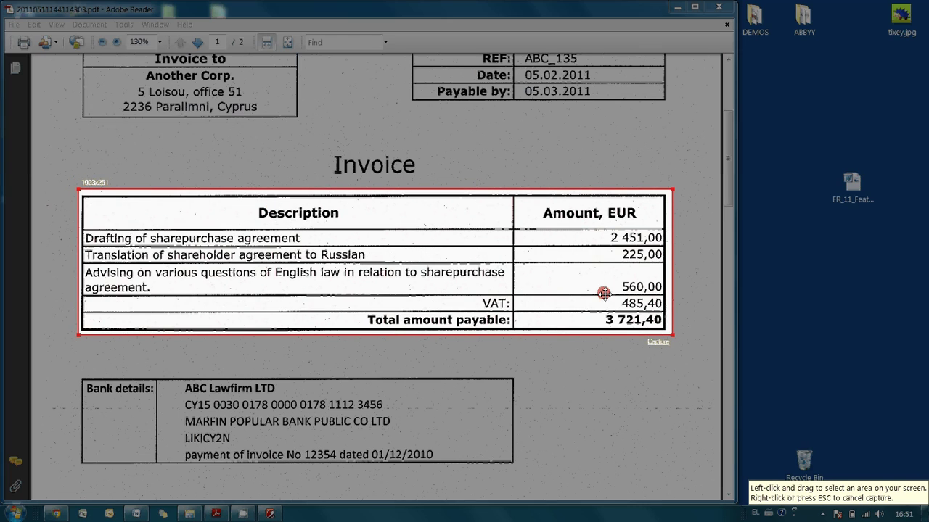
click(657, 342)
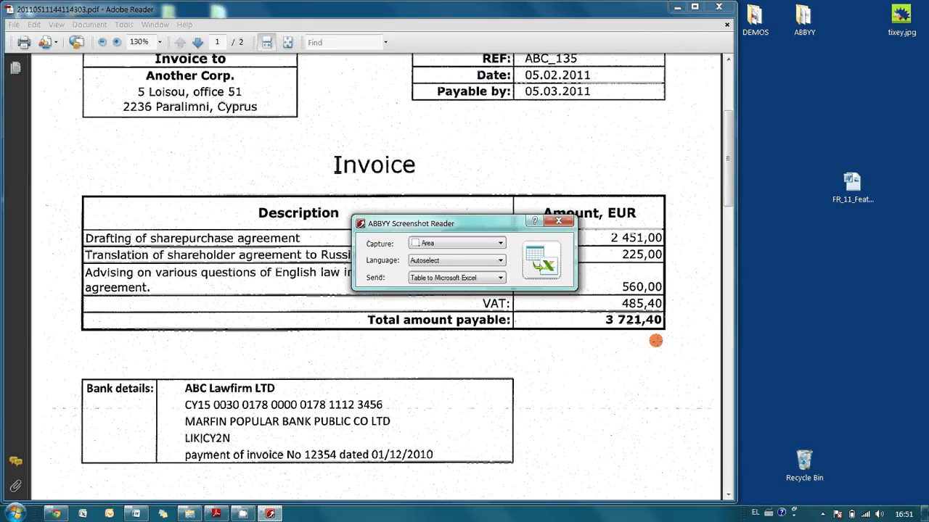